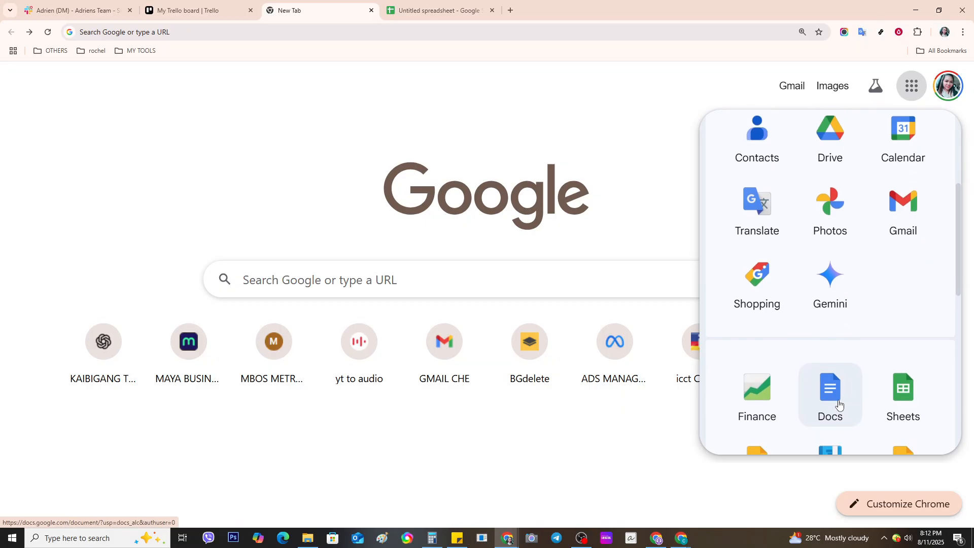
Step: Open Google Docs from the Google apps launcher in the new tab
click(837, 405)
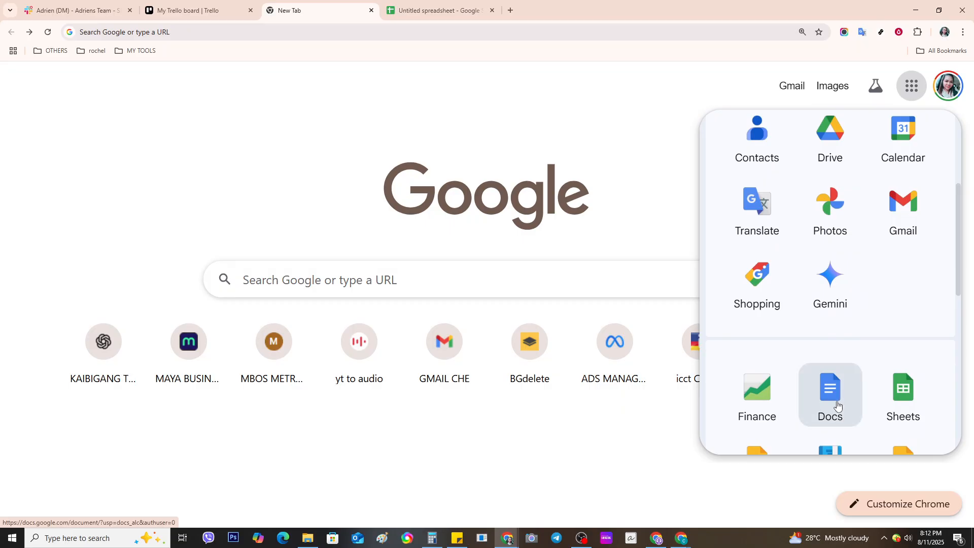
Step: Delete the existing temperature vs time line chart in the spreadsheet, then return to Google Docs
click(427, 8)
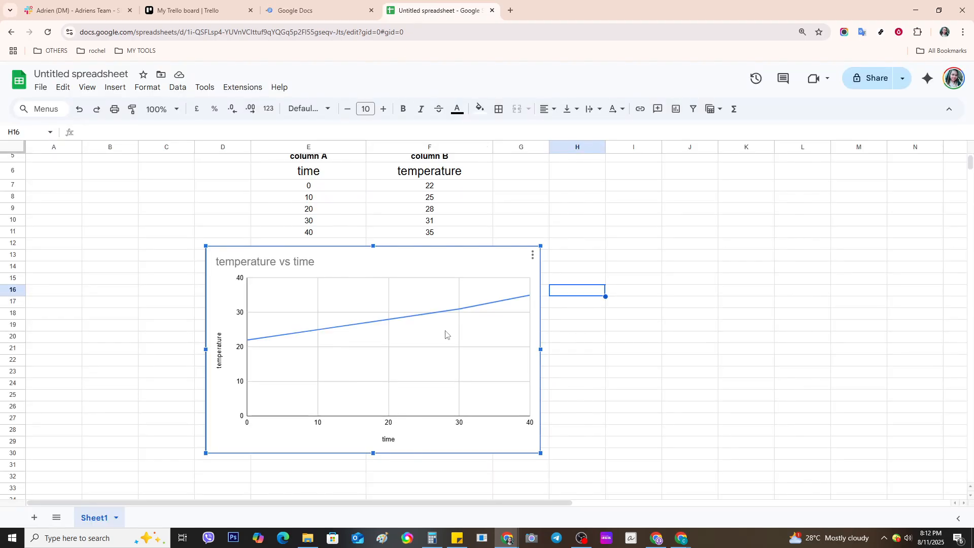
key(Delete)
click(312, 10)
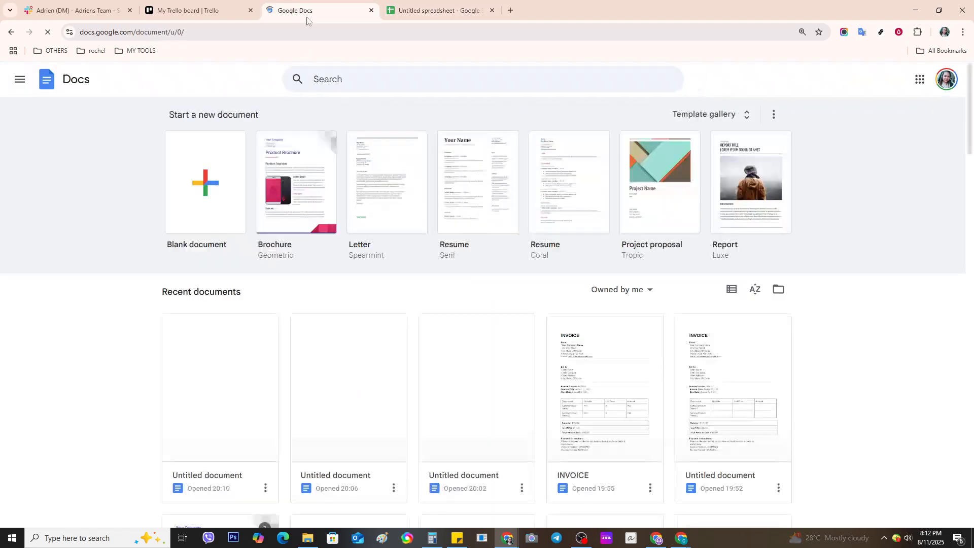
Step: Start a new blank Google Docs document
click(225, 197)
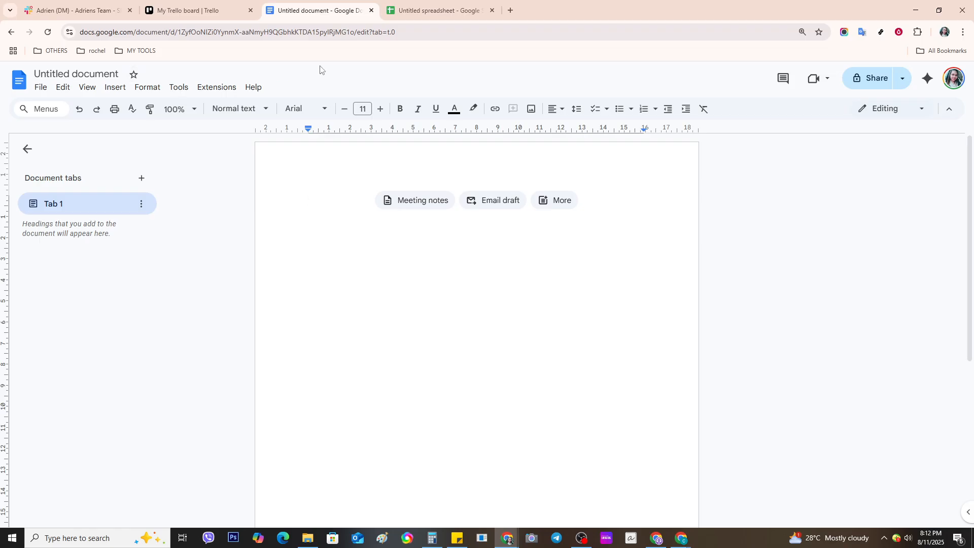
Step: Select the time and temperature data in E5:F11 and insert a chart from it
click(438, 11)
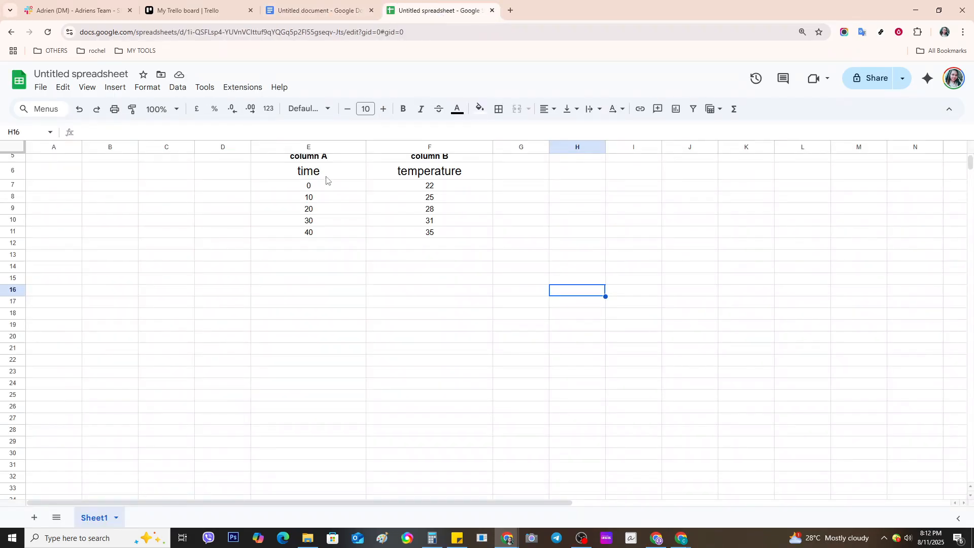
scroll(358, 243, up, 2)
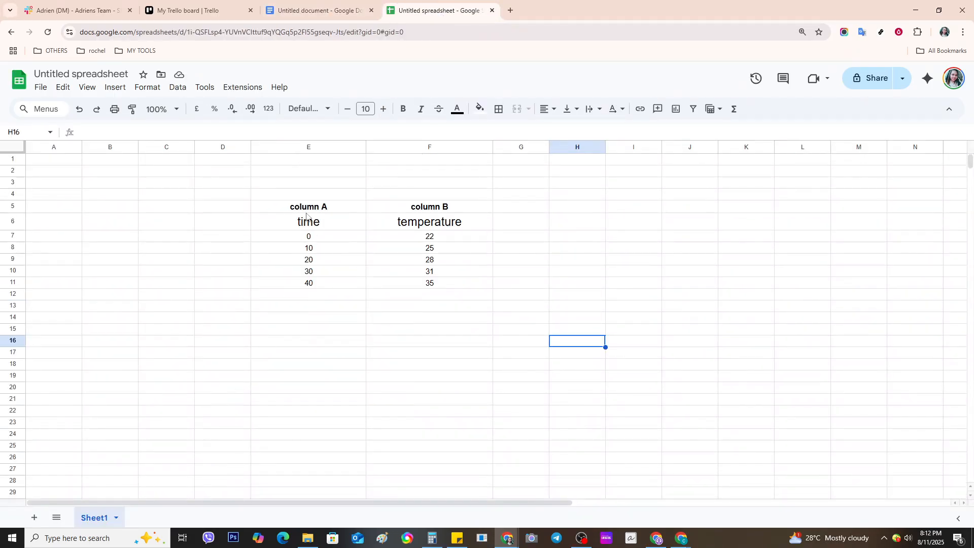
drag(306, 210, 432, 284)
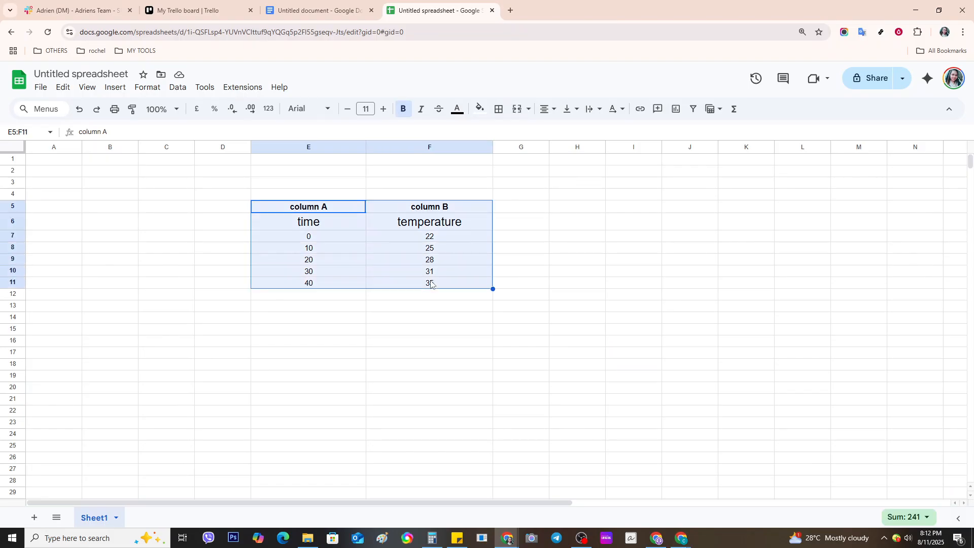
click(108, 89)
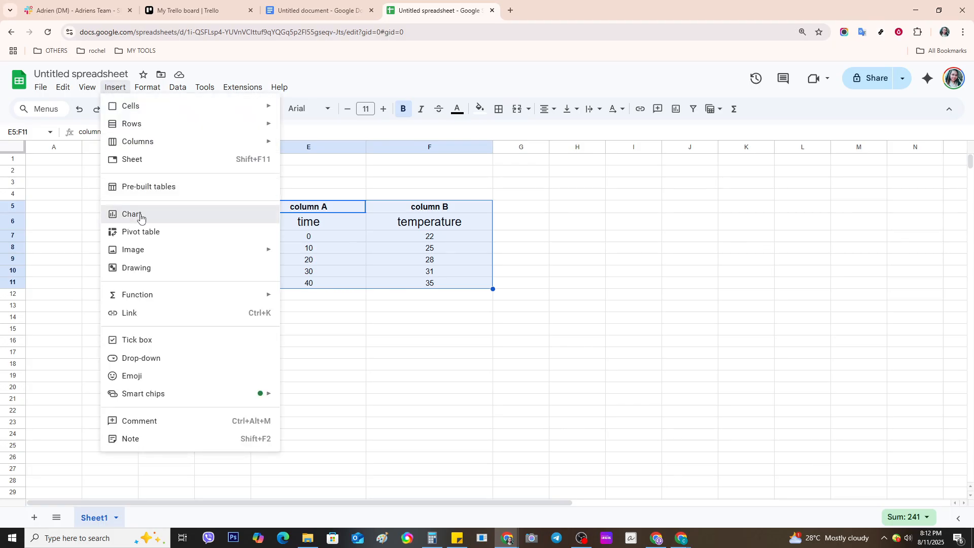
key(Escape)
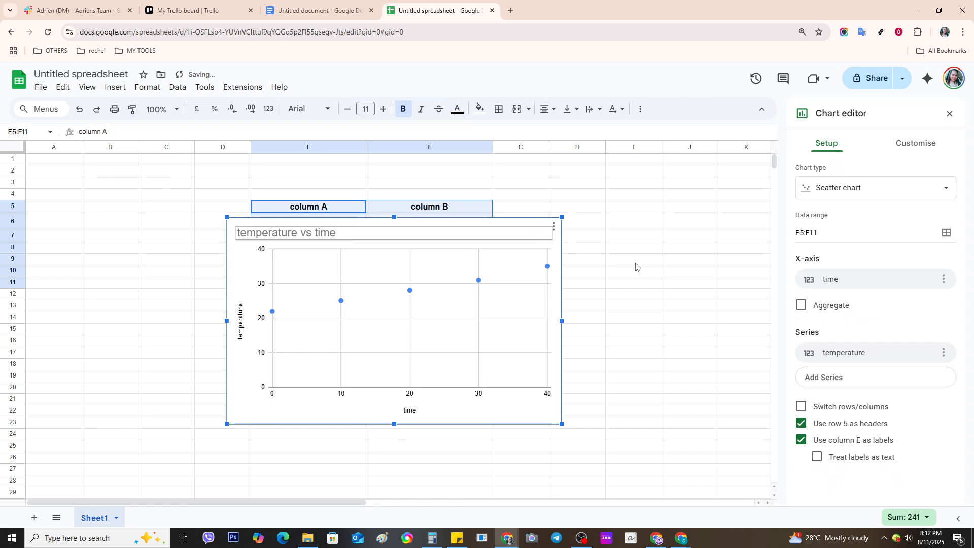
Step: Change the temperature vs time chart from scatter to a column chart and close the editor
click(884, 191)
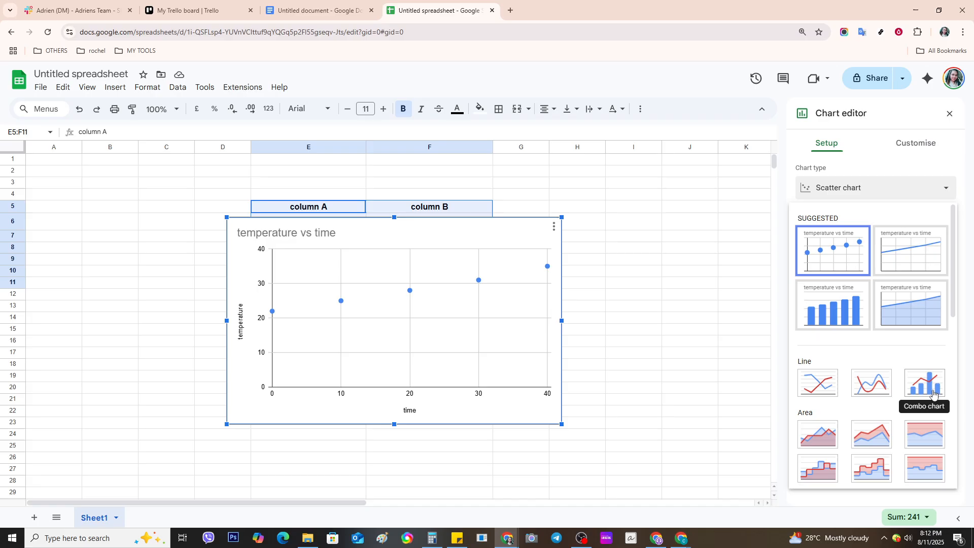
click(846, 323)
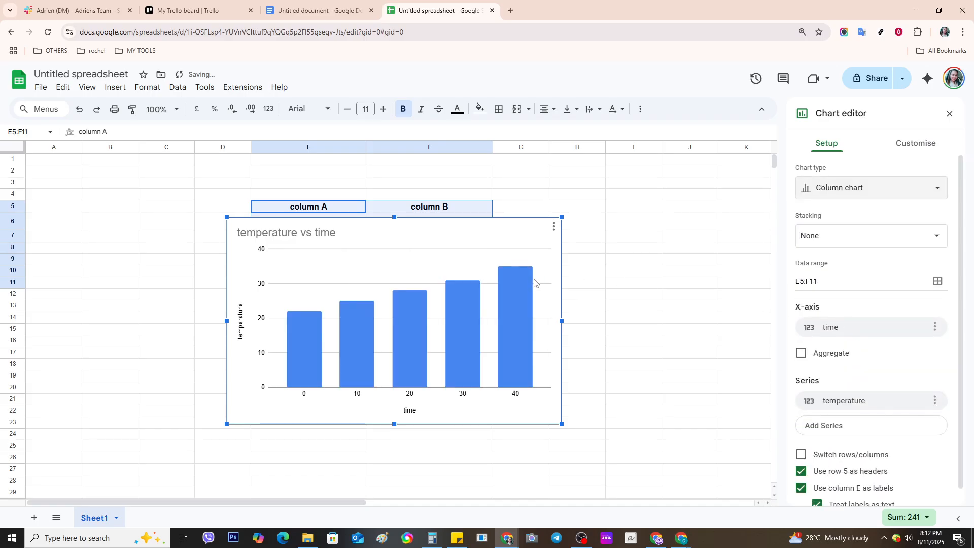
click(493, 251)
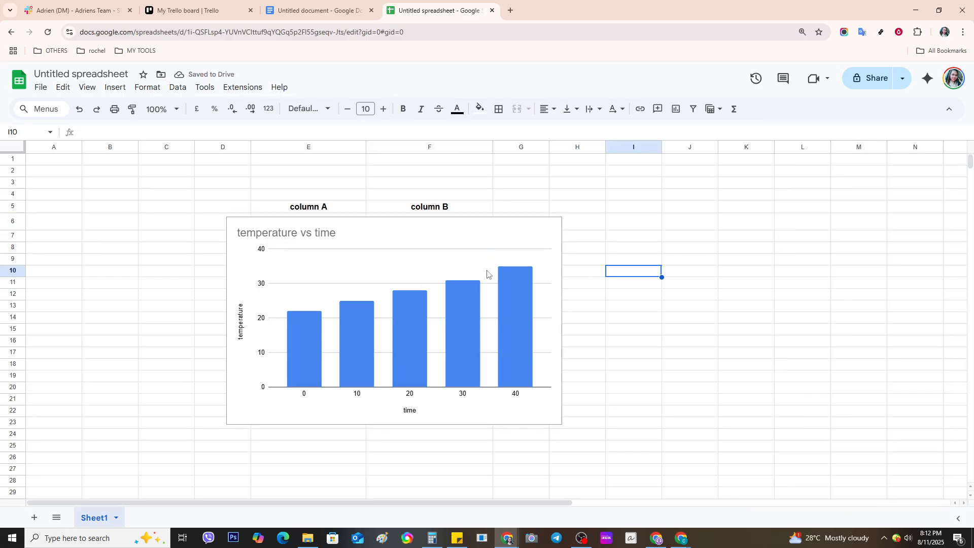
click(486, 268)
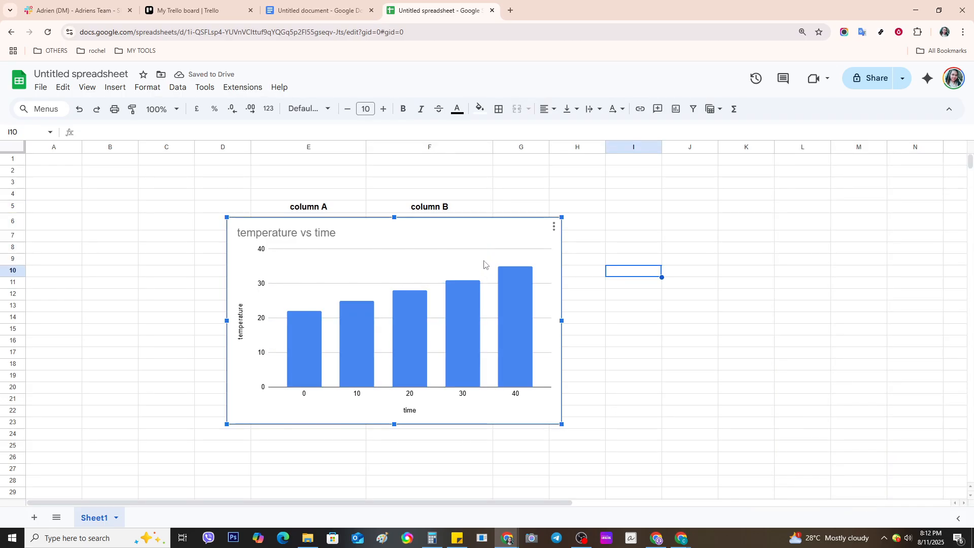
Step: Drag the column chart below row 11 so the whole data table is visible, then deselect it
drag(481, 249, 460, 371)
scroll(579, 343, down, 1)
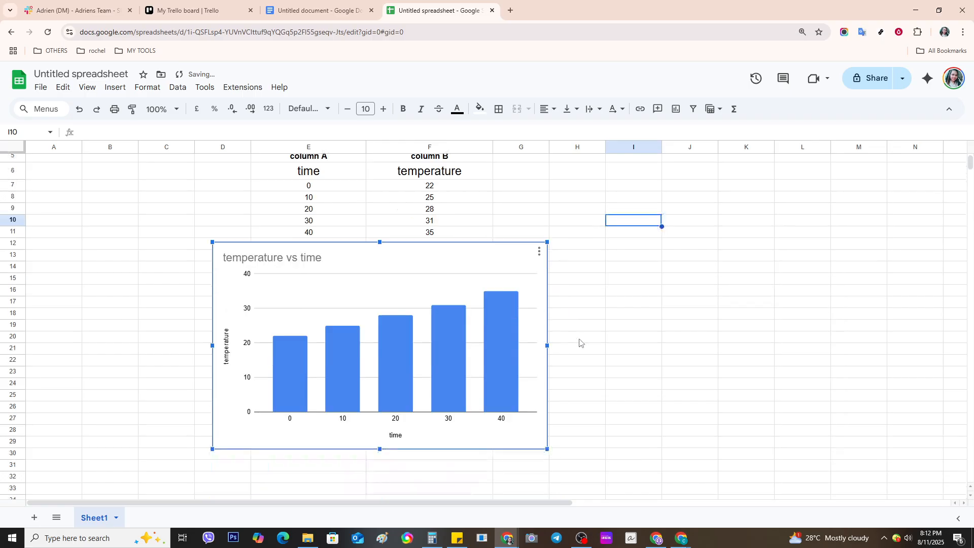
click(602, 342)
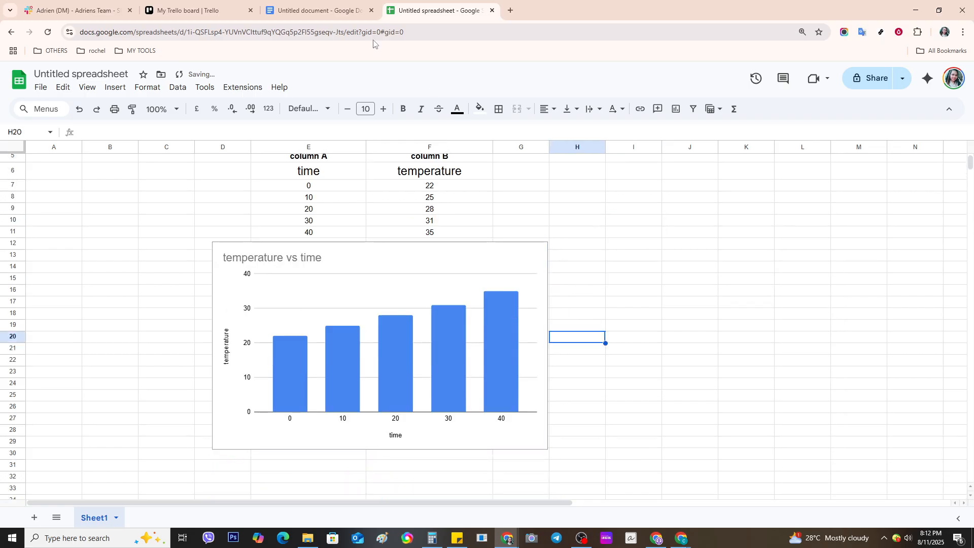
click(328, 12)
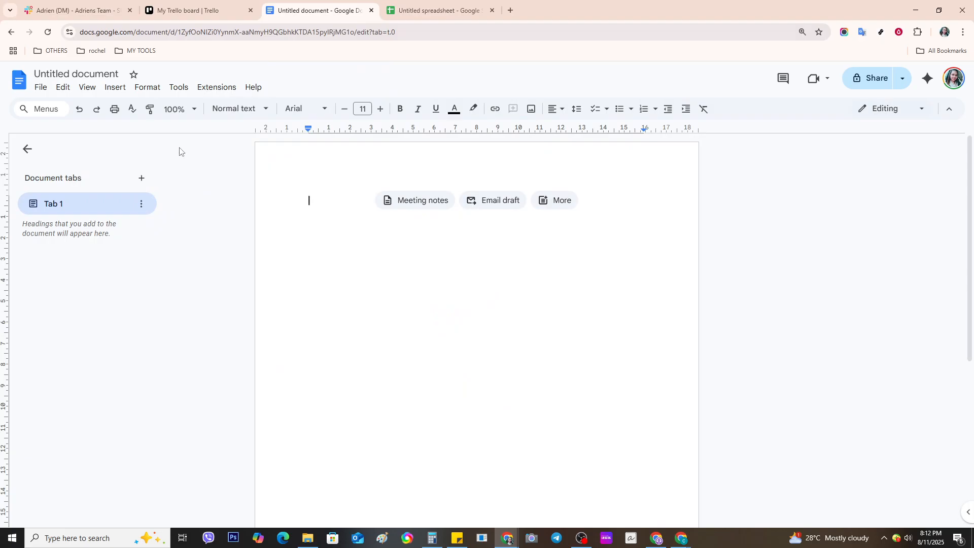
click(115, 88)
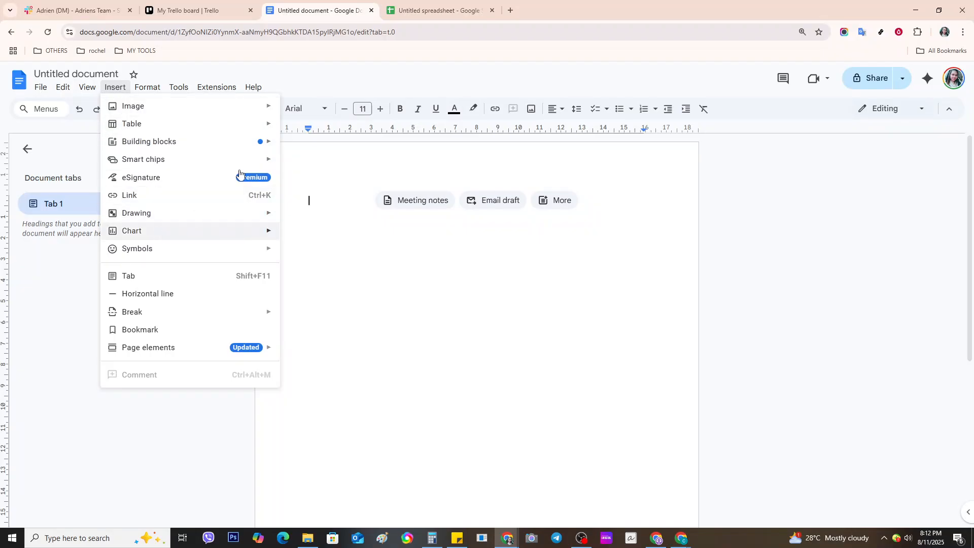
click(415, 11)
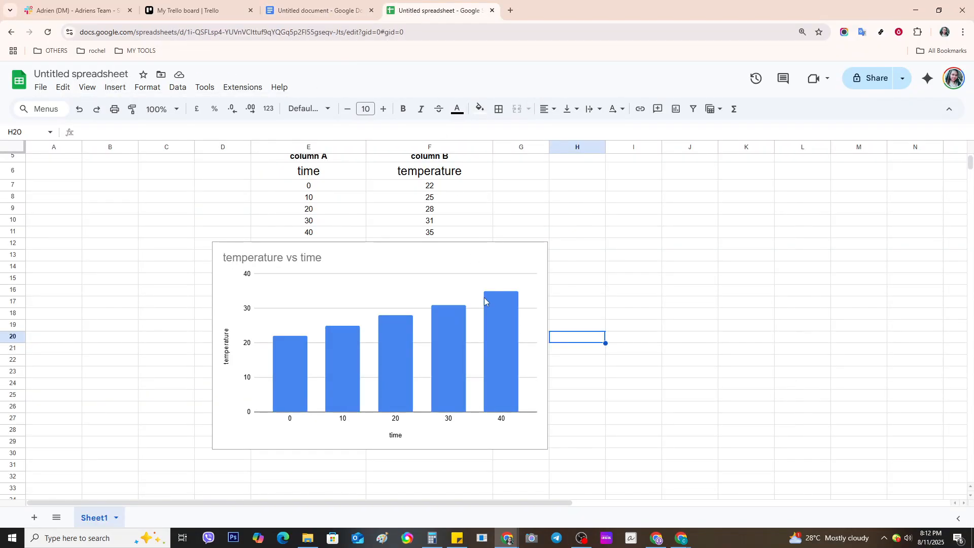
click(497, 286)
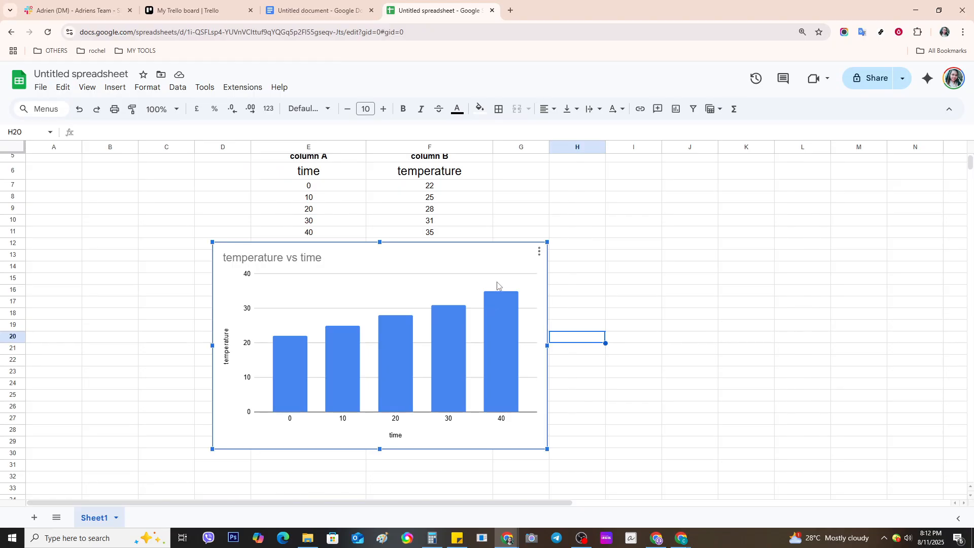
click(538, 252)
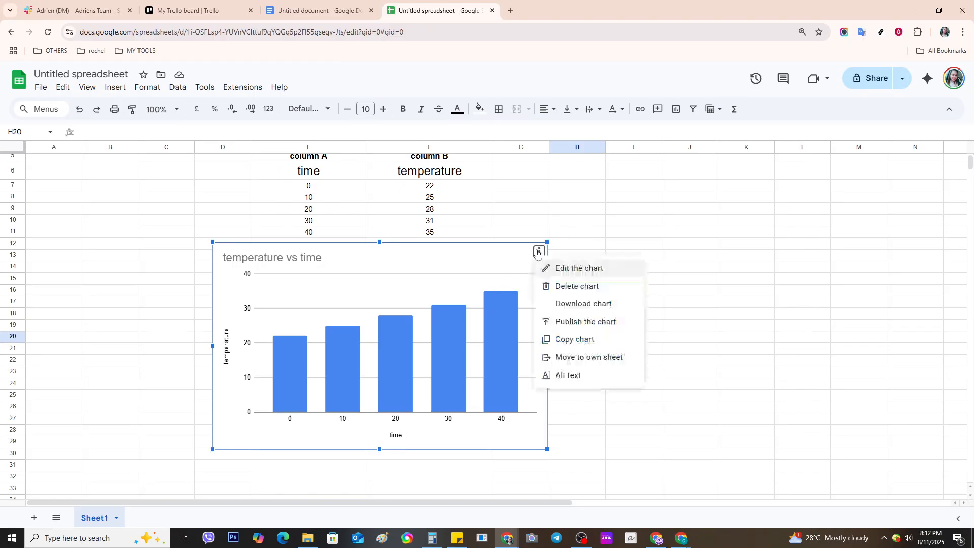
click(572, 271)
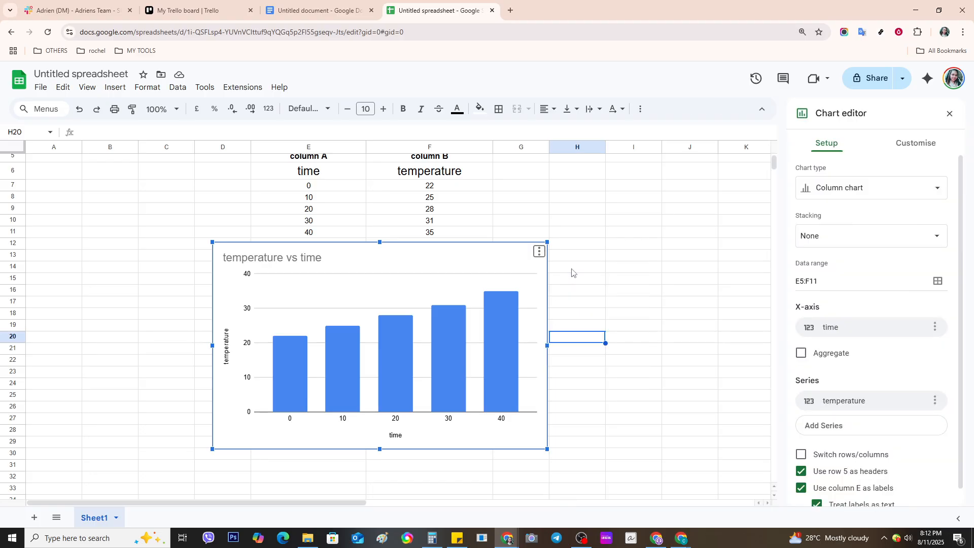
click(859, 187)
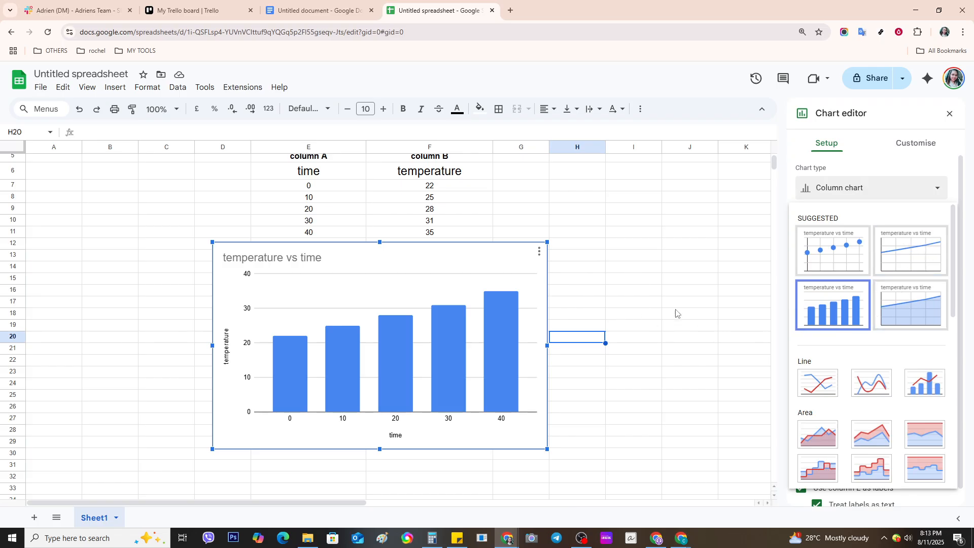
click(640, 301)
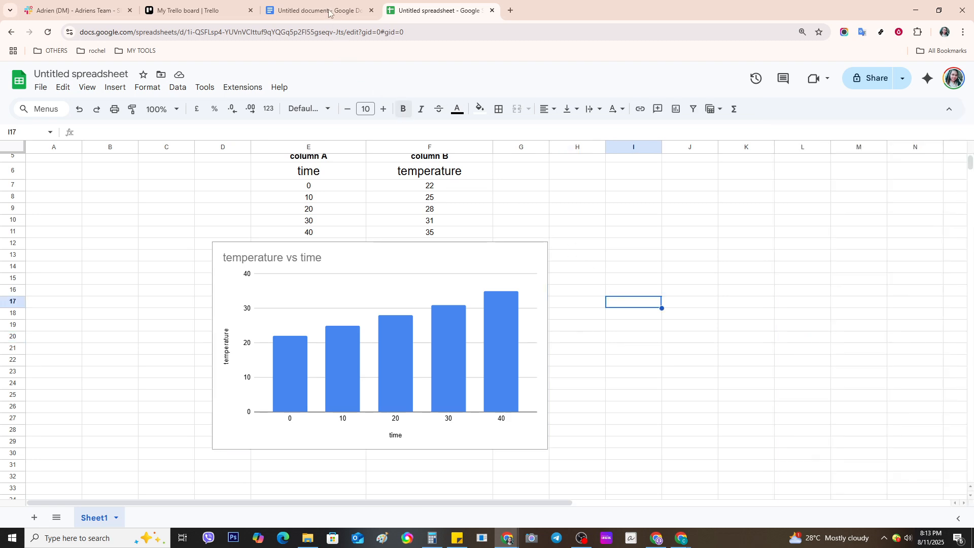
Step: In the Untitled document, choose Insert > Chart > From Sheets to open the spreadsheet picker
key(ctrl+shift+Tab)
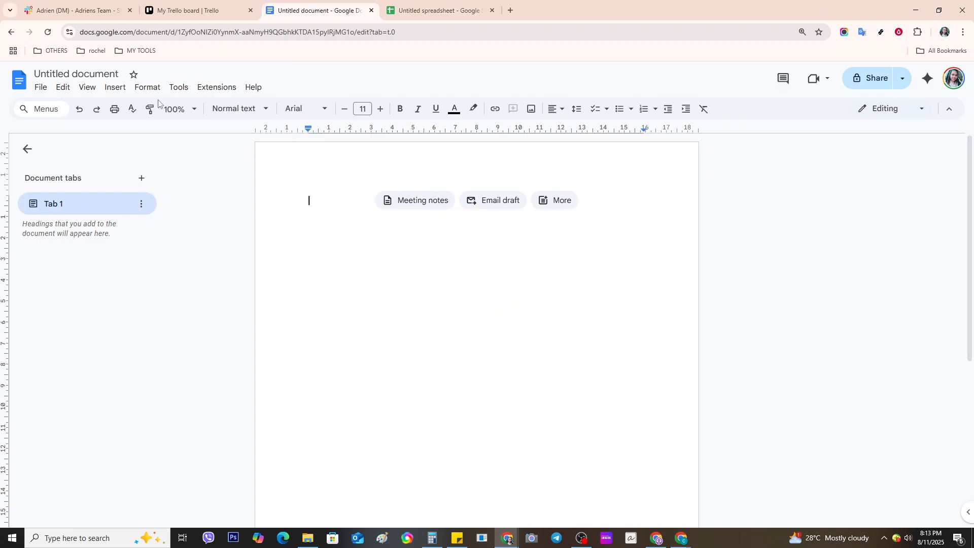
click(116, 89)
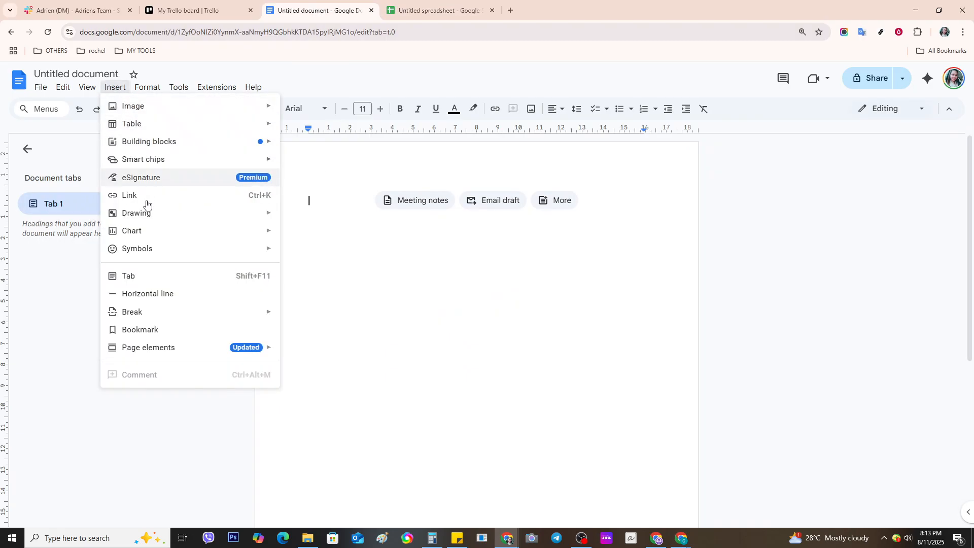
mouse_move(167, 237)
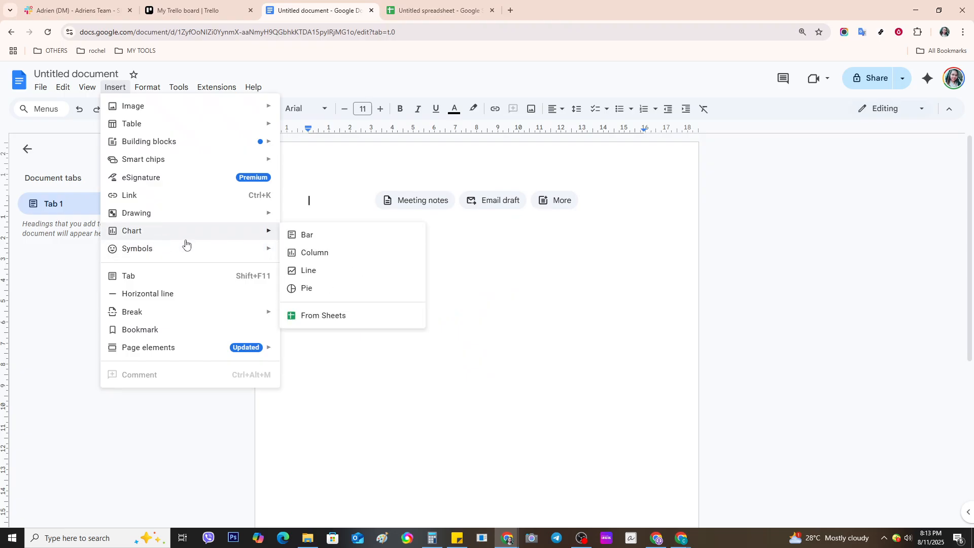
click(336, 316)
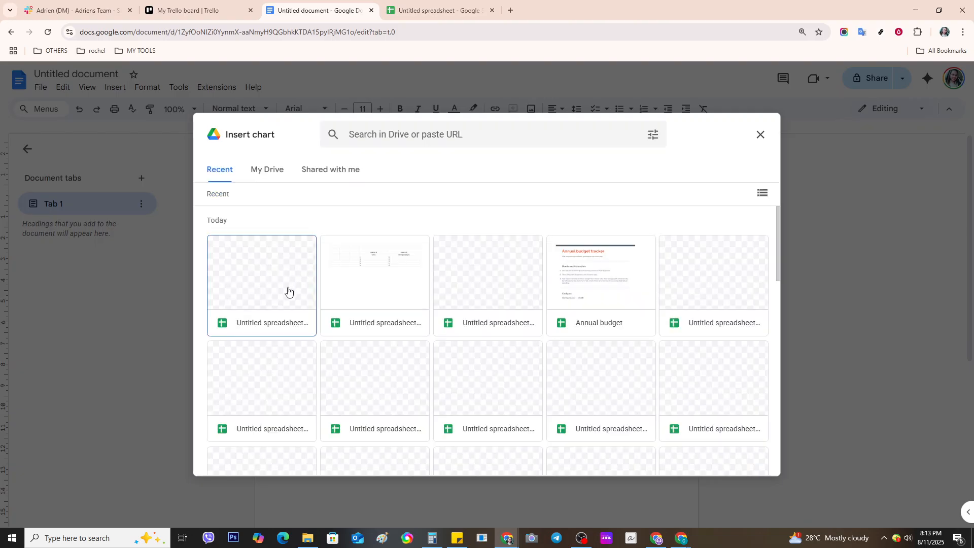
Step: Import the temperature vs time column chart from the Untitled spreadsheet, linked to the spreadsheet
click(287, 298)
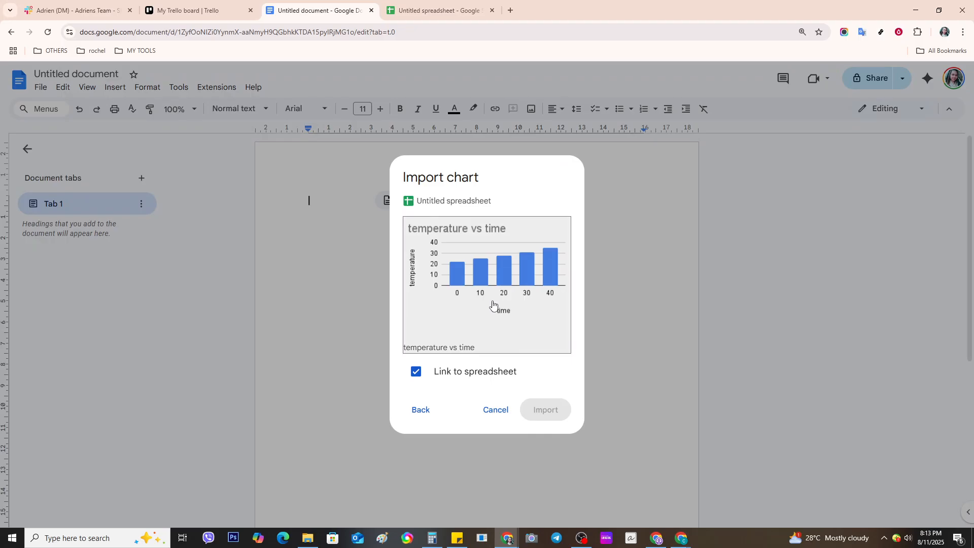
click(495, 307)
click(568, 420)
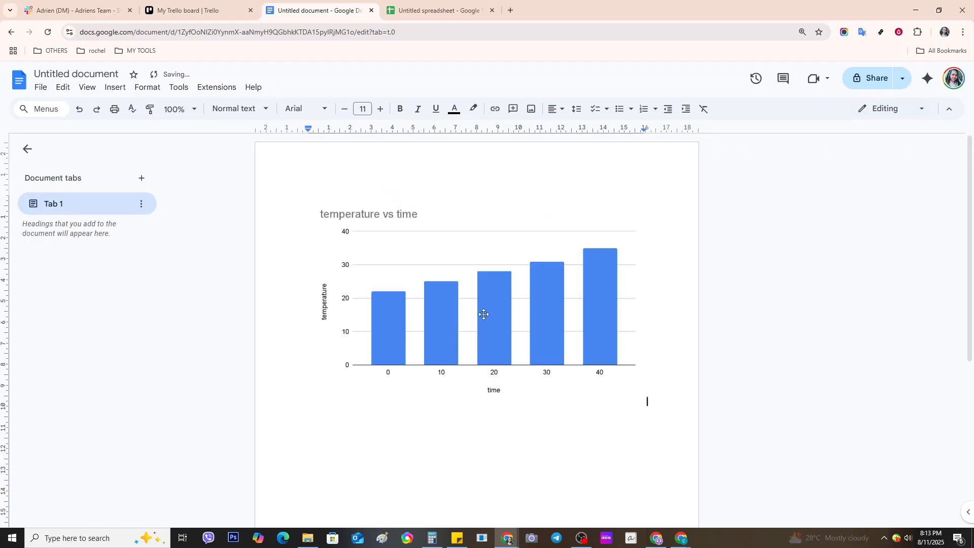
click(483, 313)
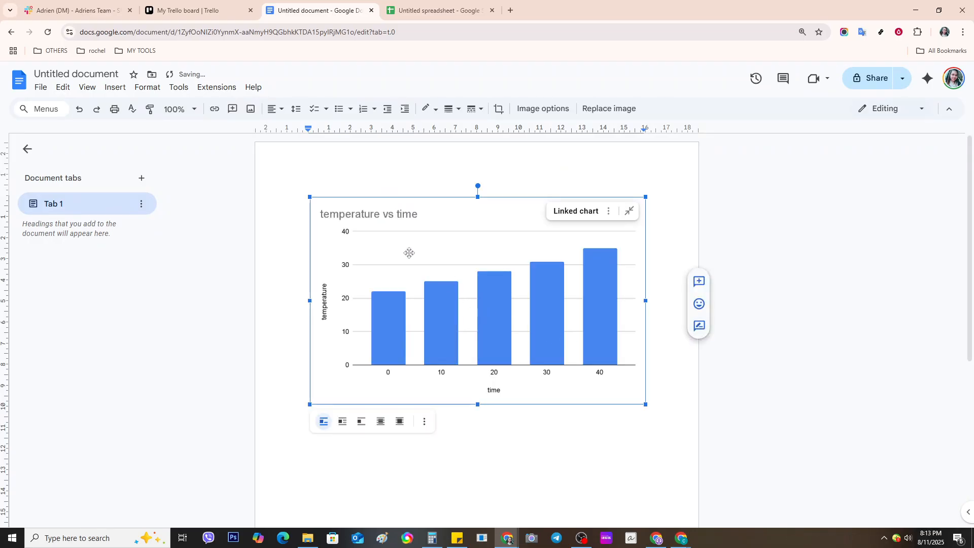
Step: Enlarge the linked chart, set it to In front of text, and shift it slightly left
drag(308, 196, 286, 178)
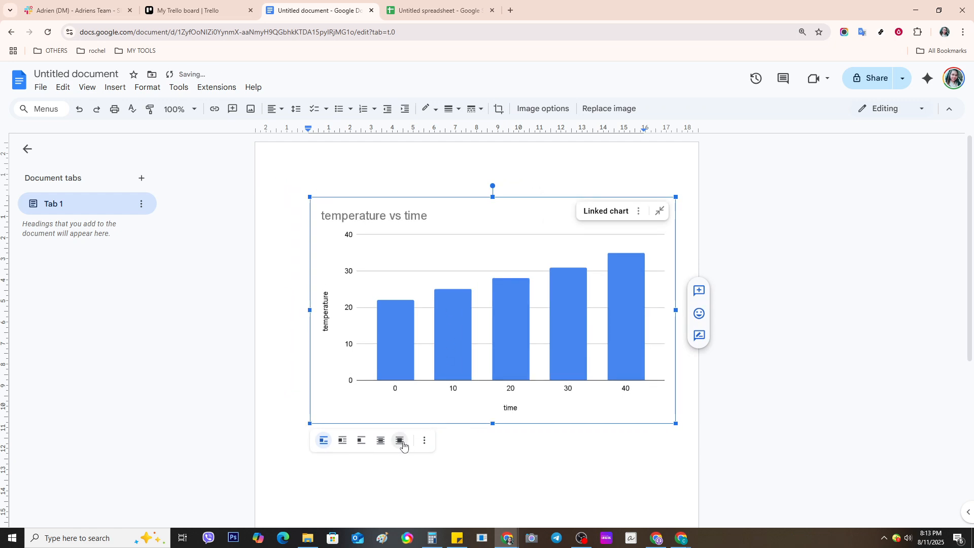
click(400, 442)
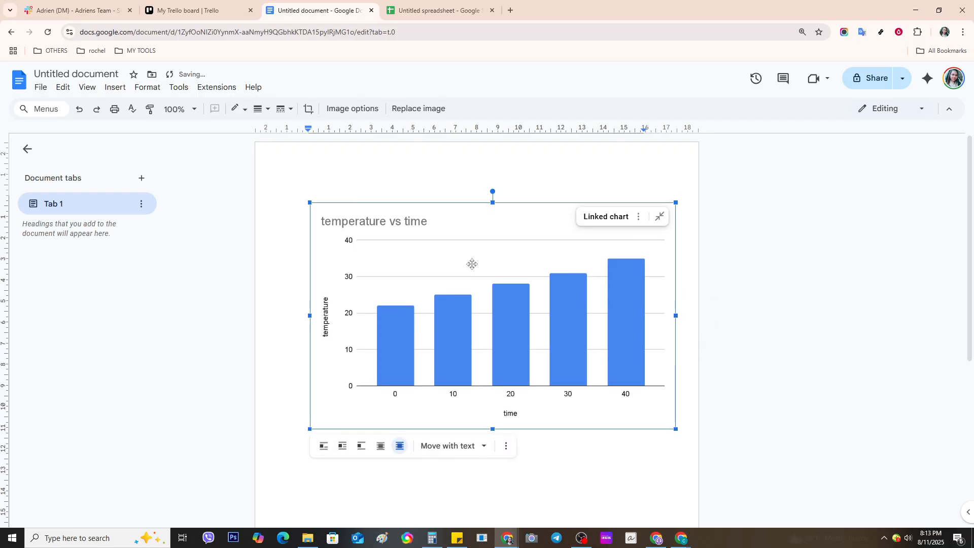
drag(484, 222, 473, 175)
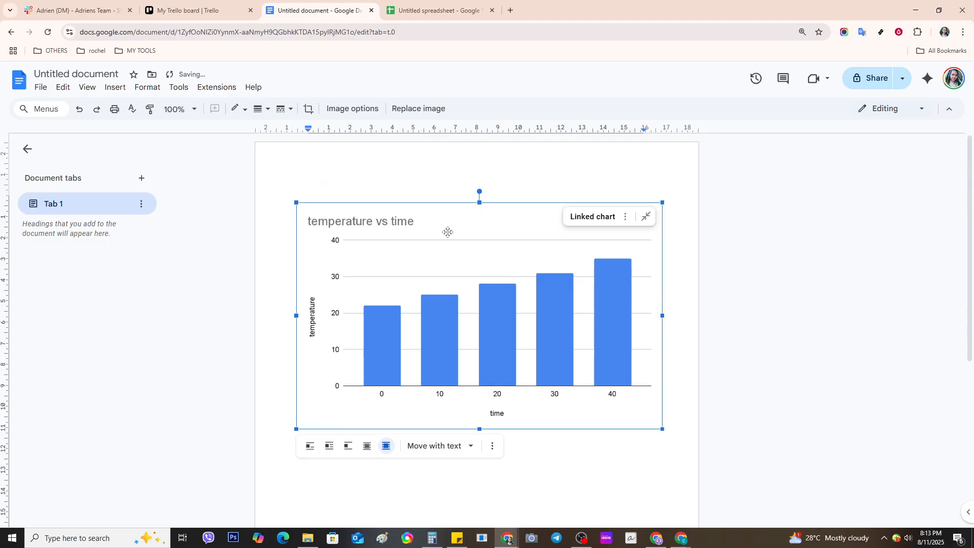
drag(446, 231, 490, 238)
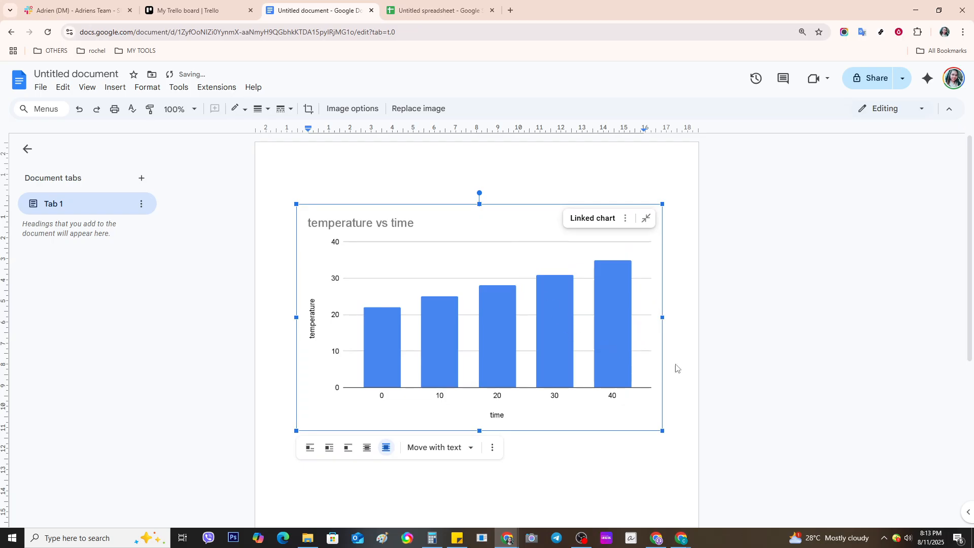
scroll(711, 378, down, 1)
scroll(711, 378, down, 2)
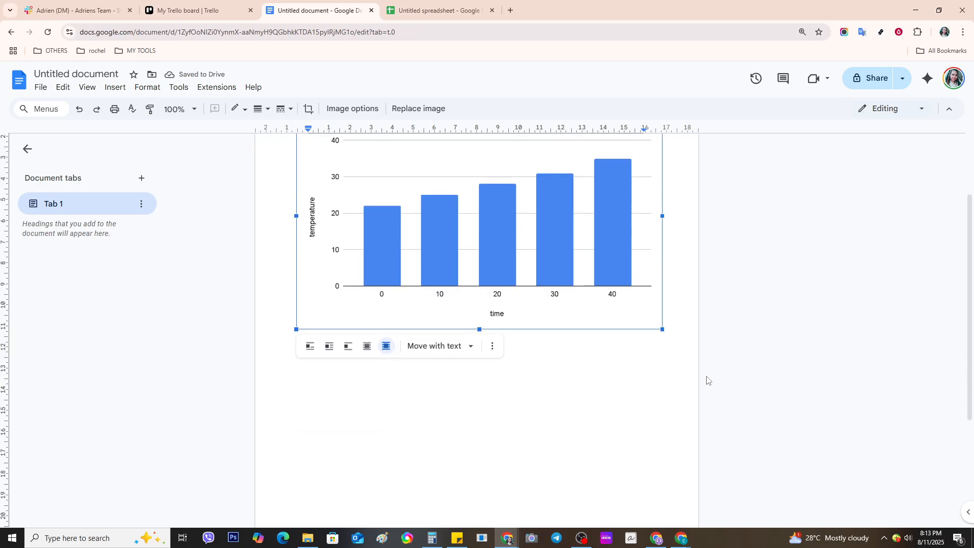
scroll(595, 415, up, 2)
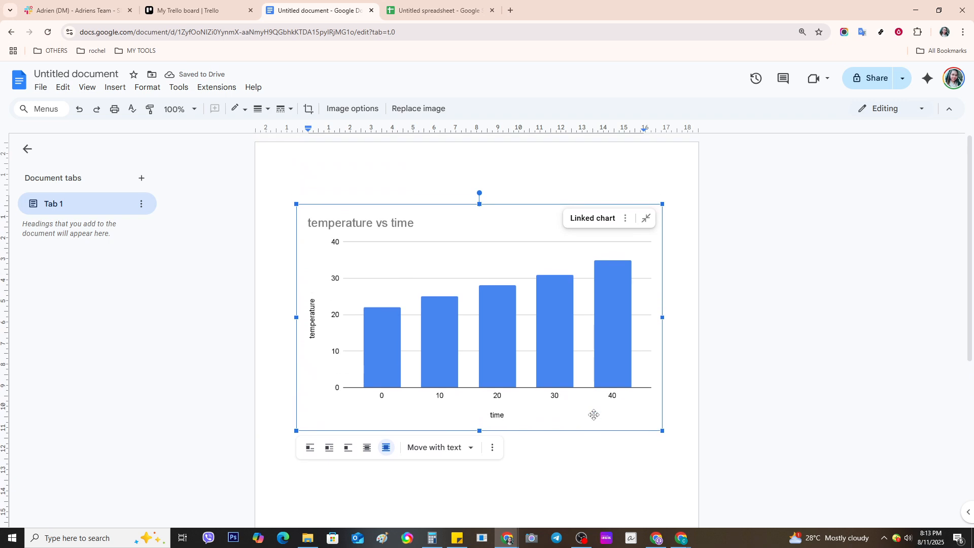
scroll(594, 415, down, 2)
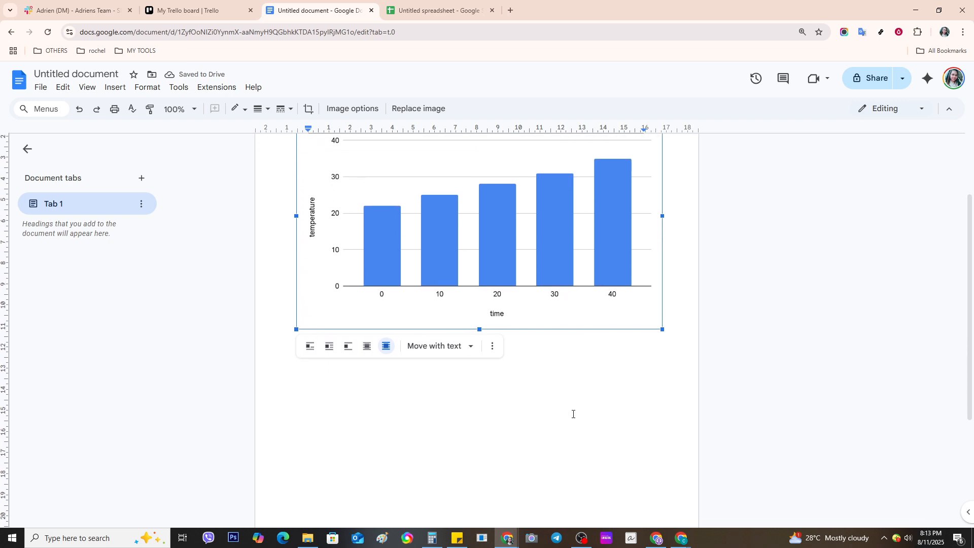
click(573, 414)
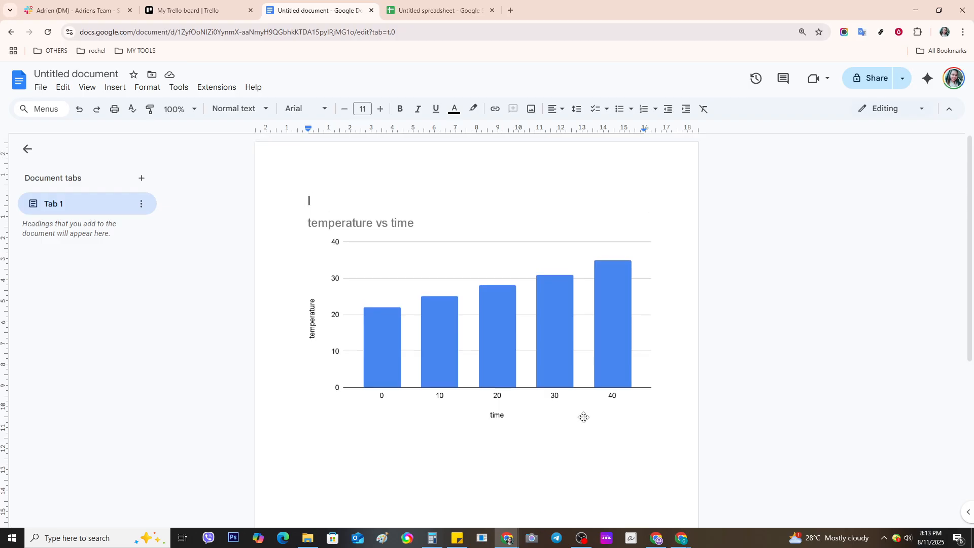